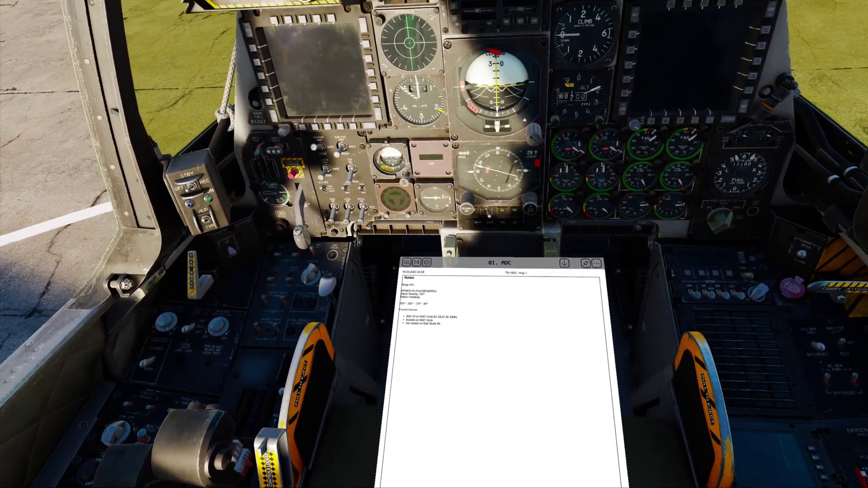
Flip the mission data card from its flight plan page back to the notes page
key("bracketright")
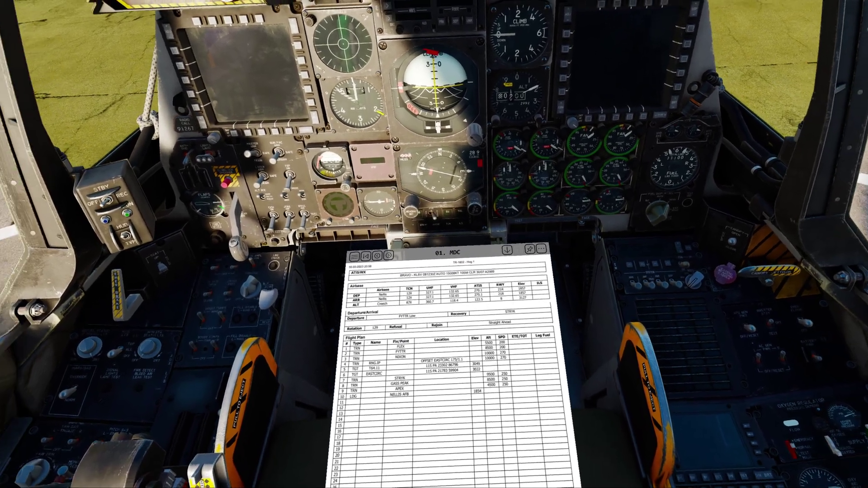
key("bracketleft")
key("bracketleft")
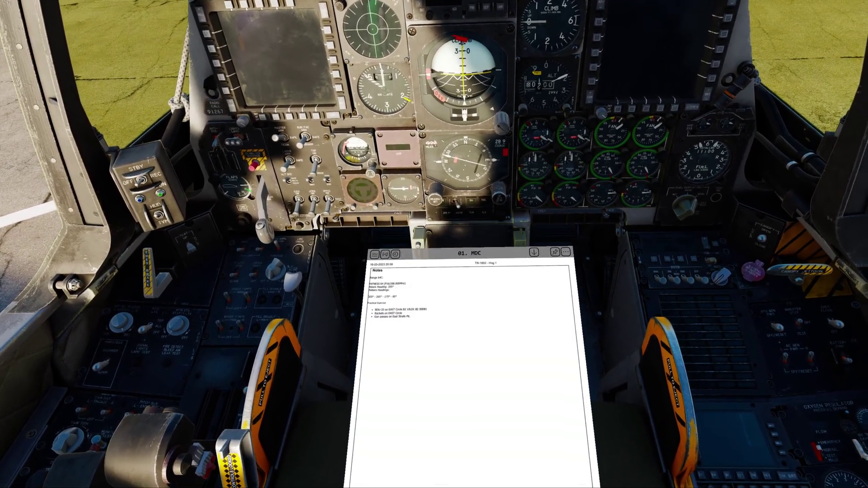
key("bracketleft")
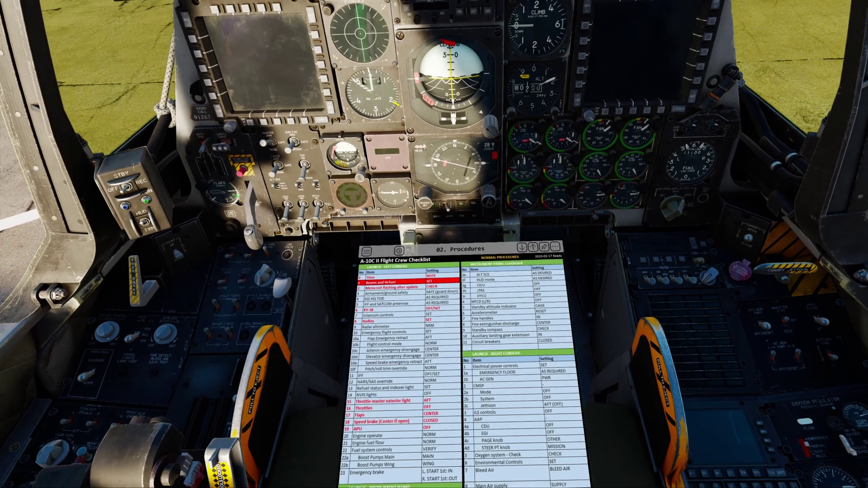
Step back from the Misc map through the emergency, Weapon Delivery and VFR plates sections
key("bracketright")
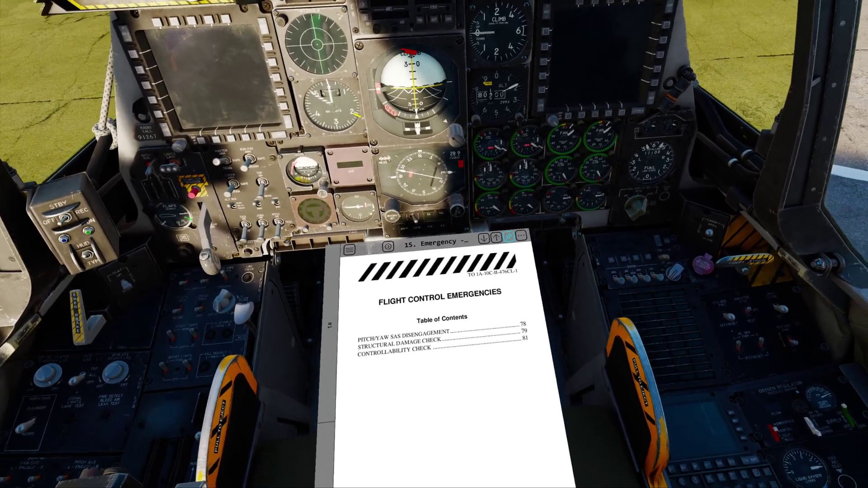
left_click(509, 237)
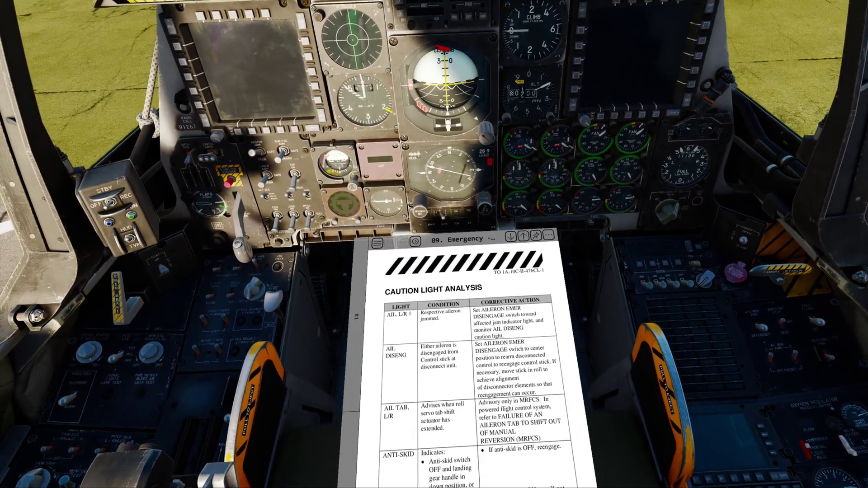
key("bracketleft")
key("bracketleft")
key("bracketleft")
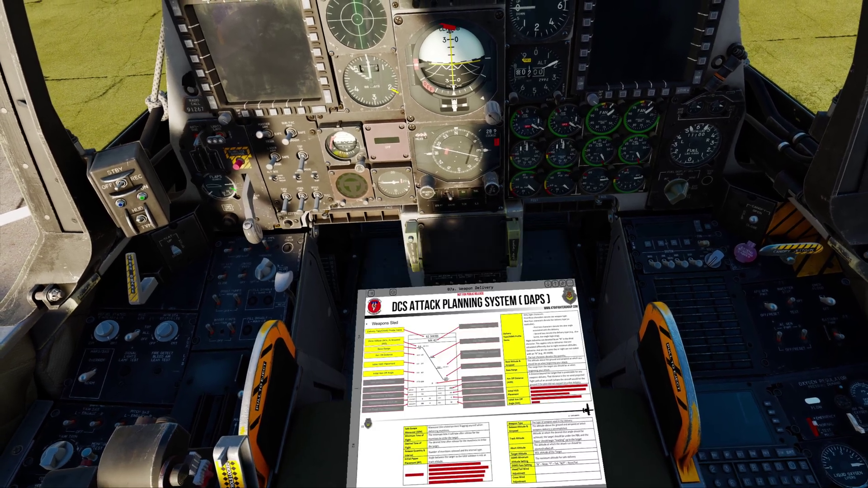
key("bracketleft")
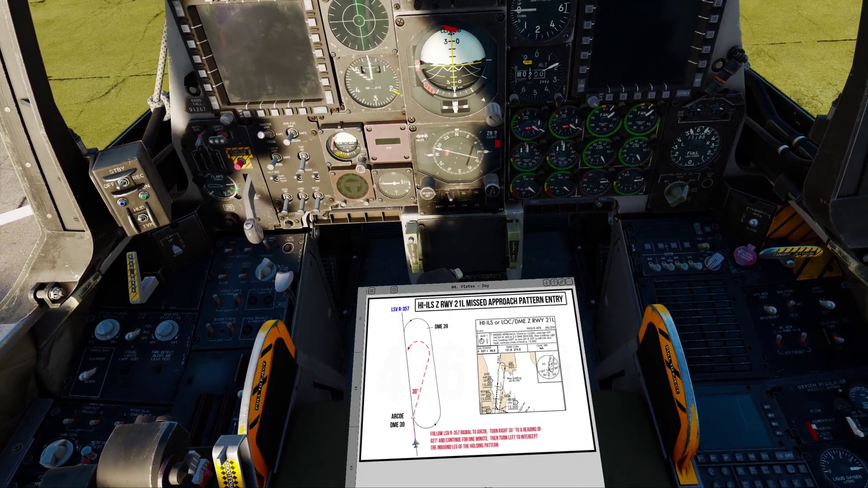
key("bracketleft")
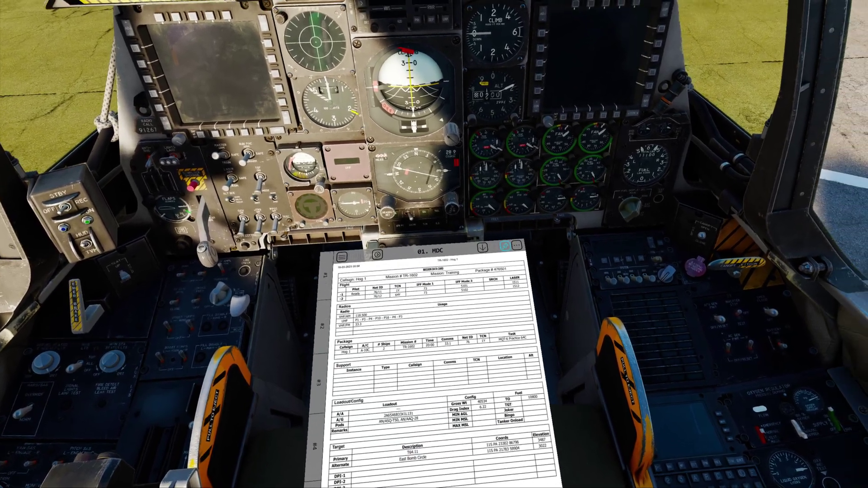
Switch back and forth between the mission data card, Procedures checklist and Misc map
key("bracketright")
key("bracketleft")
key("bracketright")
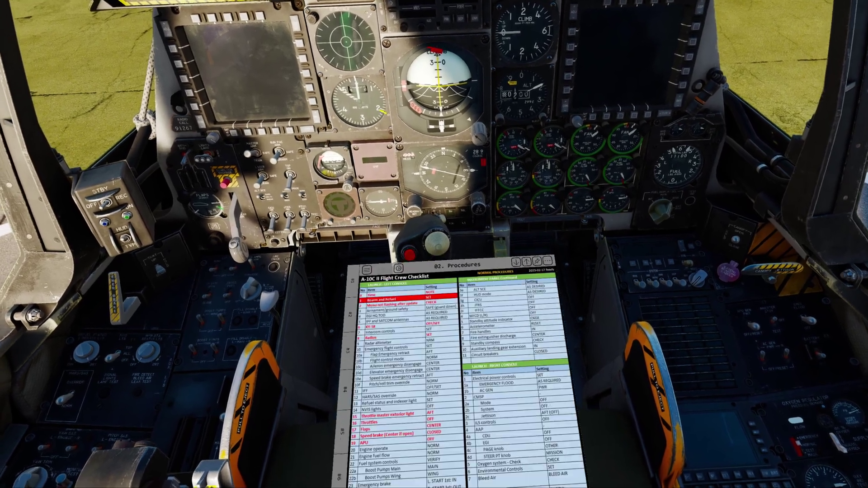
key("bracketright")
key("bracketleft")
Flip between Landing Gear emergencies and Weapon Delivery, landing on the ILS approach chart
key("shift+k")
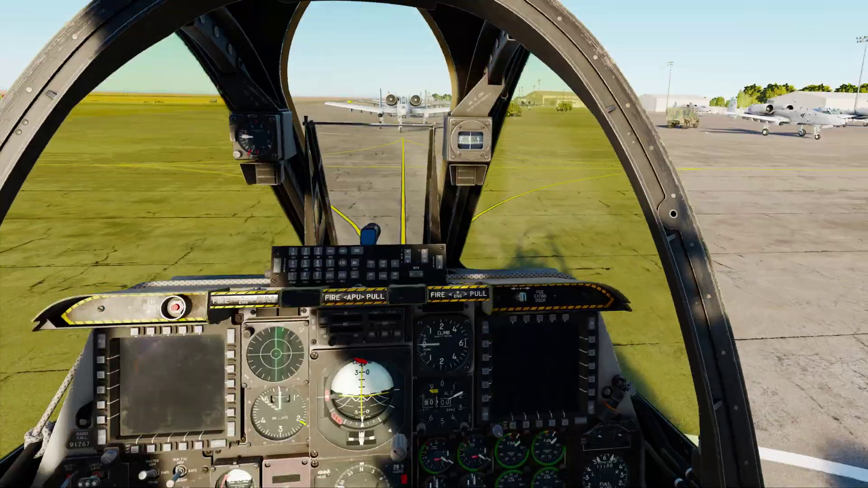
key("shift+k")
key("bracketright")
key("bracketright")
key("bracketright")
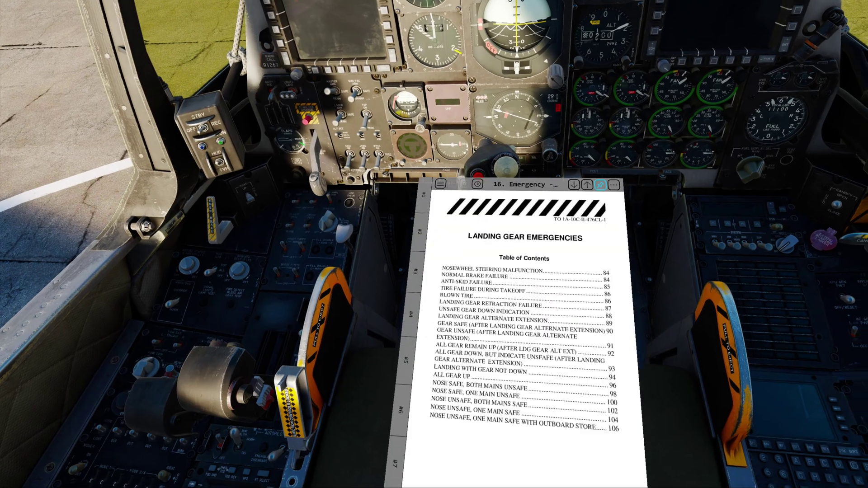
key("bracketleft")
key("bracketleft")
key("bracketleft")
key("bracketleft")
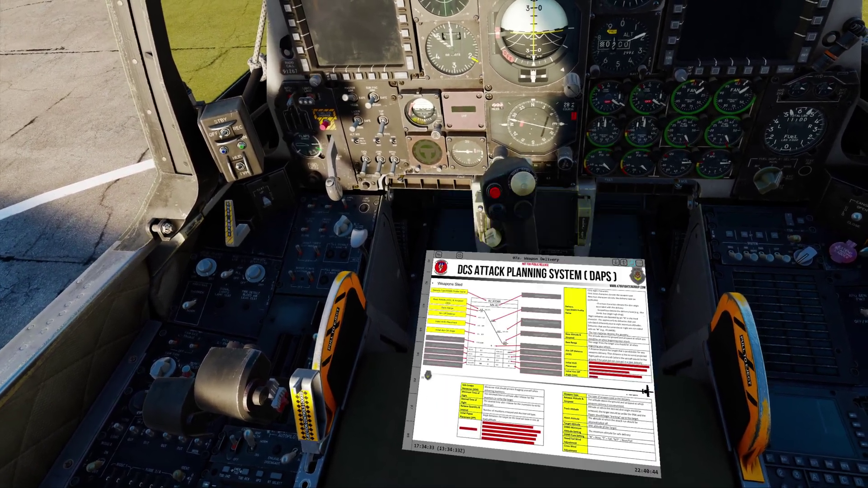
key("bracketright")
key("bracketright")
key("bracketright")
key("bracketright")
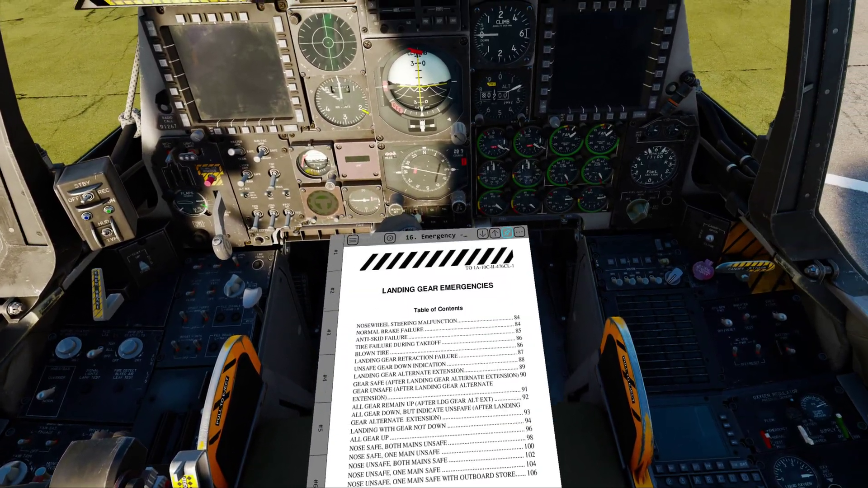
key("bracketleft")
key("bracketleft")
key("bracketleft")
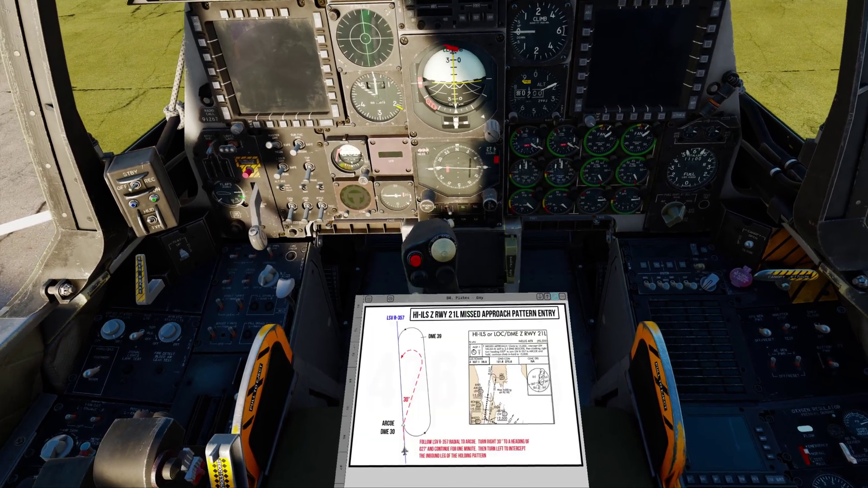
key("bracketleft")
key("bracketleft")
key("bracketleft")
key("bracketleft")
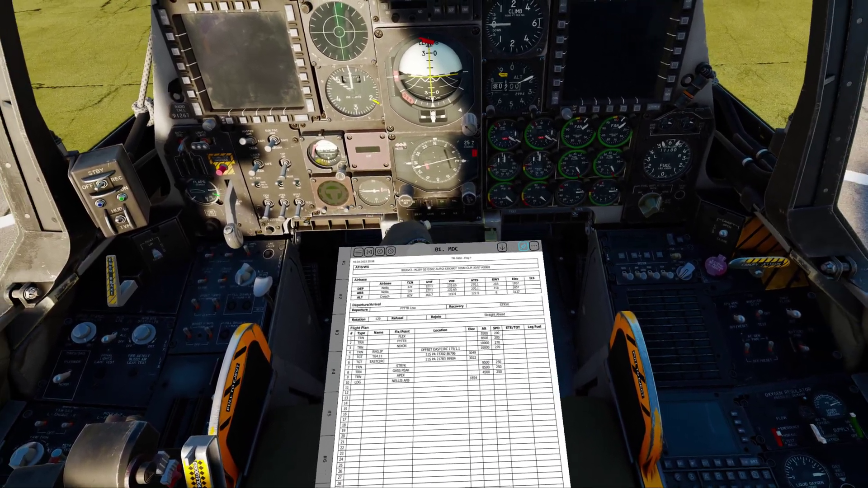
Pass the day plates, Misc map and mission card pages, then advance toward the comm flow page
key("bracketright")
key("bracketright")
key("bracketright")
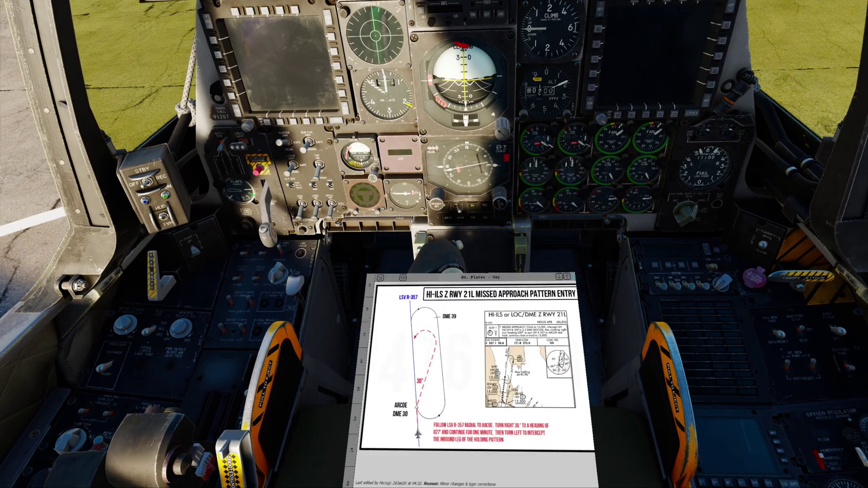
key("bracketleft")
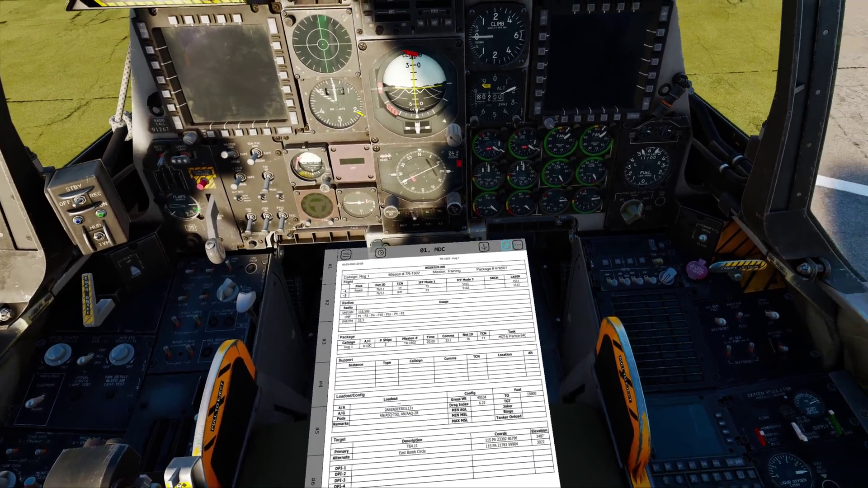
key("bracketright")
key("bracketright")
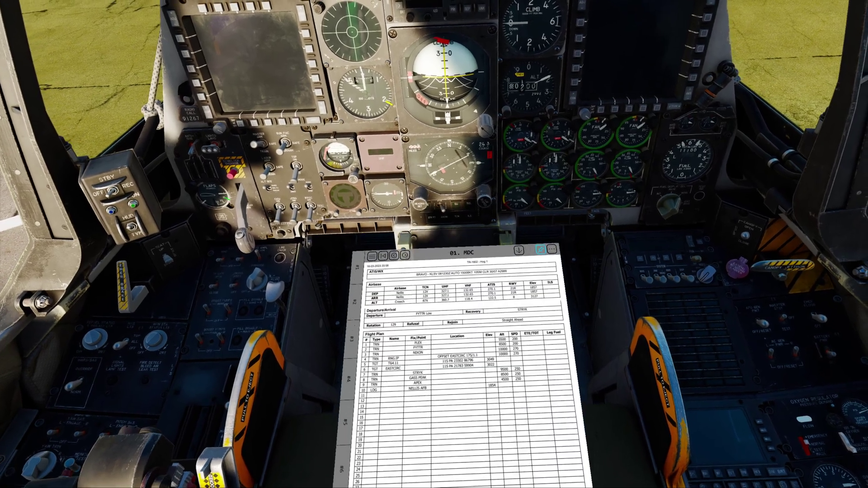
key("bracketright")
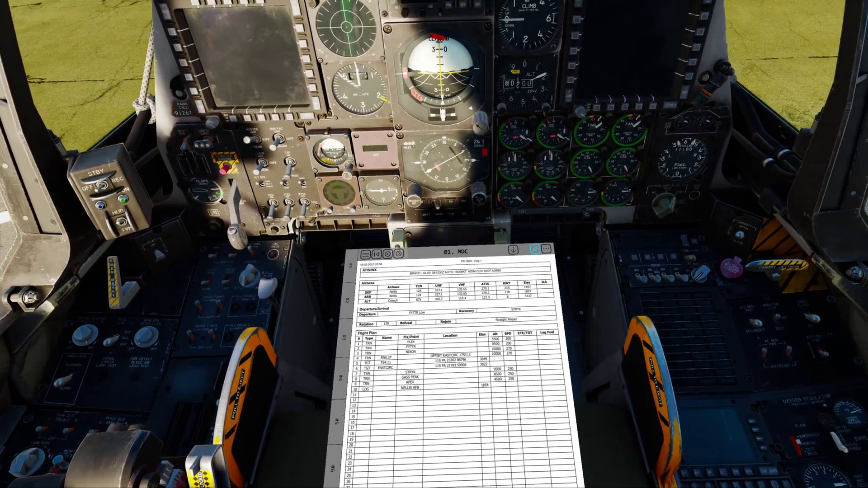
key("bracketleft")
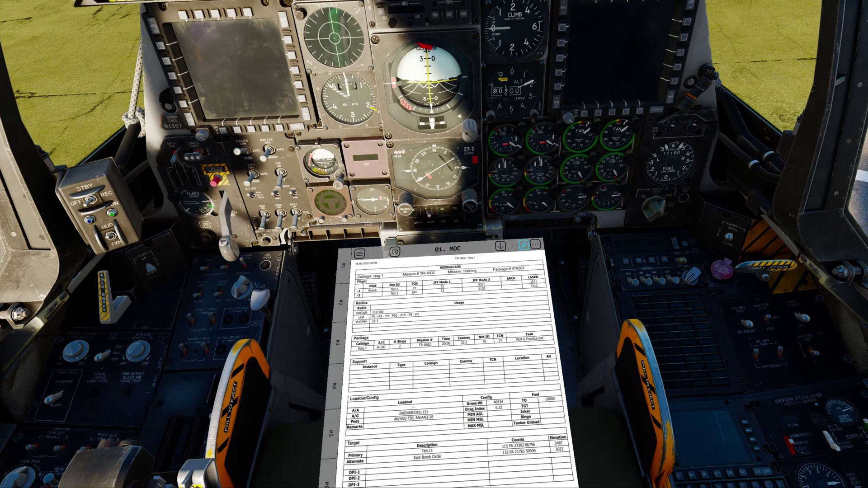
key("bracketright")
key("bracketright")
key("bracketright")
key("bracketright")
key("bracketright")
key("bracketright")
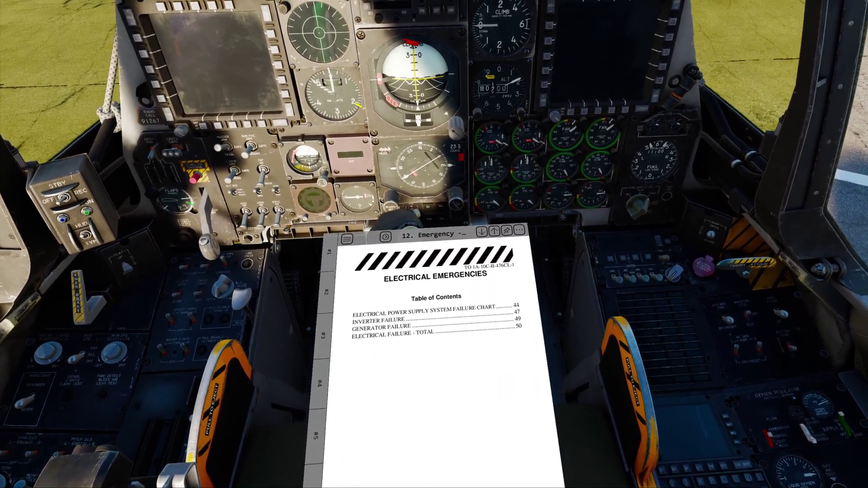
Page through the electrical pages, from the failure chart and table of contents to Inverter Failure
key("bracketleft")
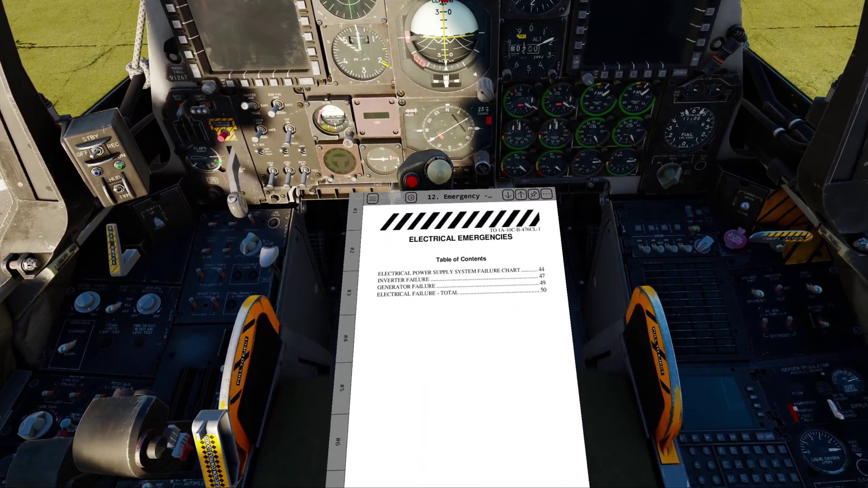
key("bracketright")
key("bracketright")
key("bracketleft")
key("bracketleft")
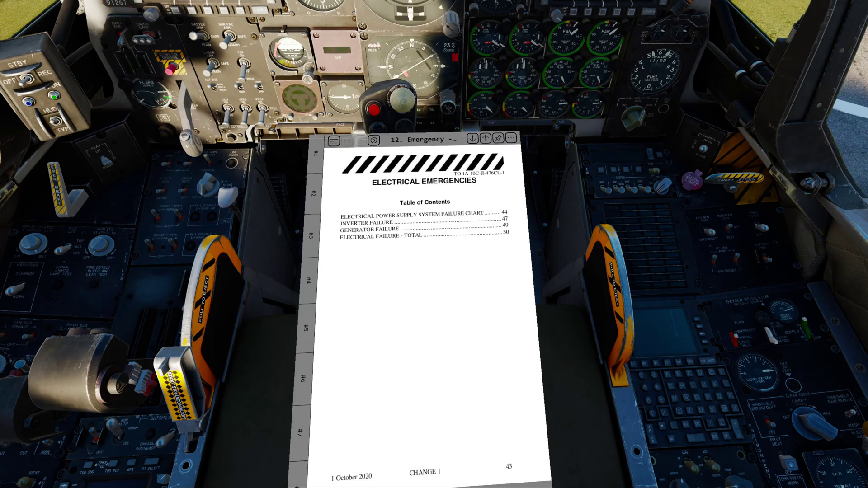
key("bracketright")
key("bracketright")
key("bracketright")
key("bracketright")
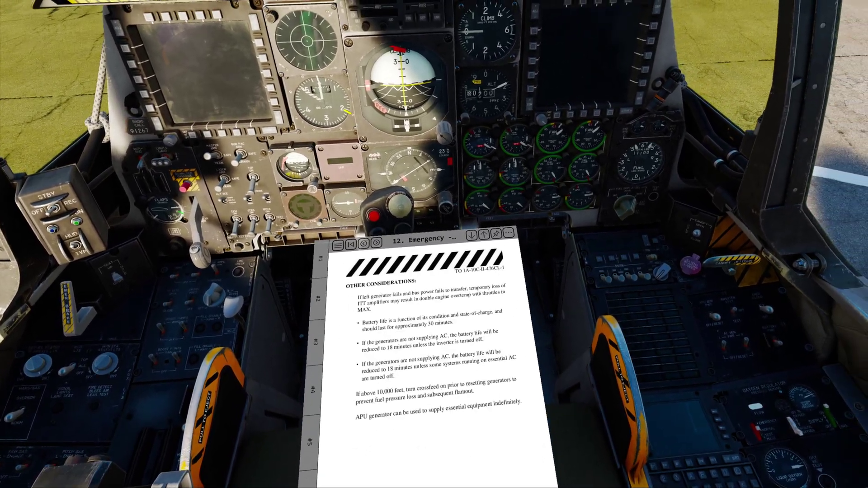
key("bracketright")
key("bracketright")
key("bracketright")
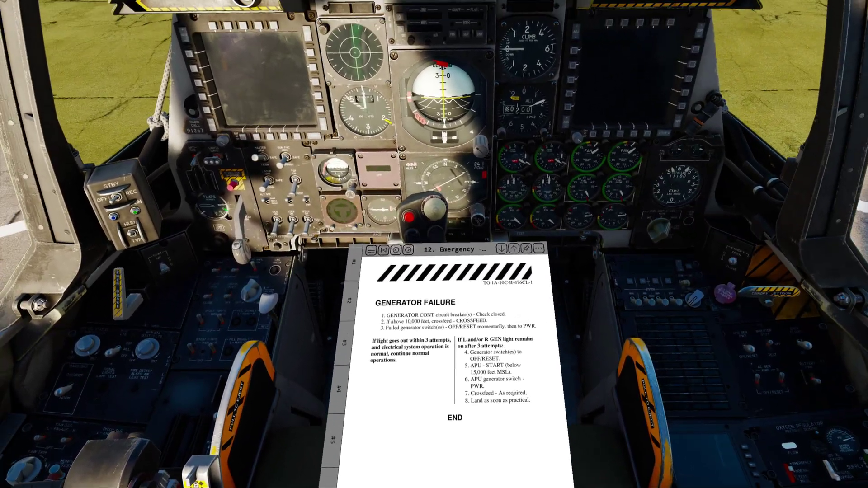
Toggle the orange night tint (Ctrl+T) on the Generator Failure page
key("ctrl+t")
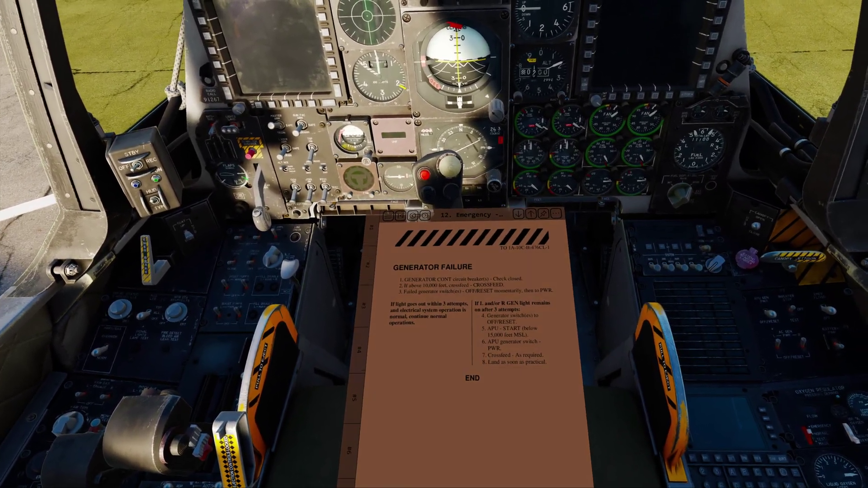